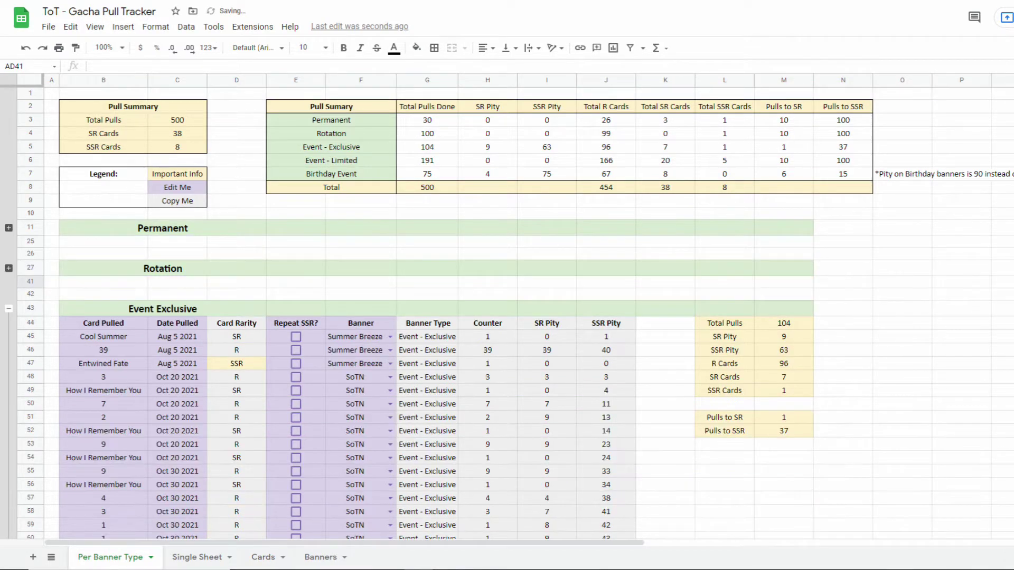
Collapse the Event Exclusive, Event - Limited and Birthday row groups on the Per Banner Type sheet.
key(alt+shift+Up)
key(alt+shift+Up)
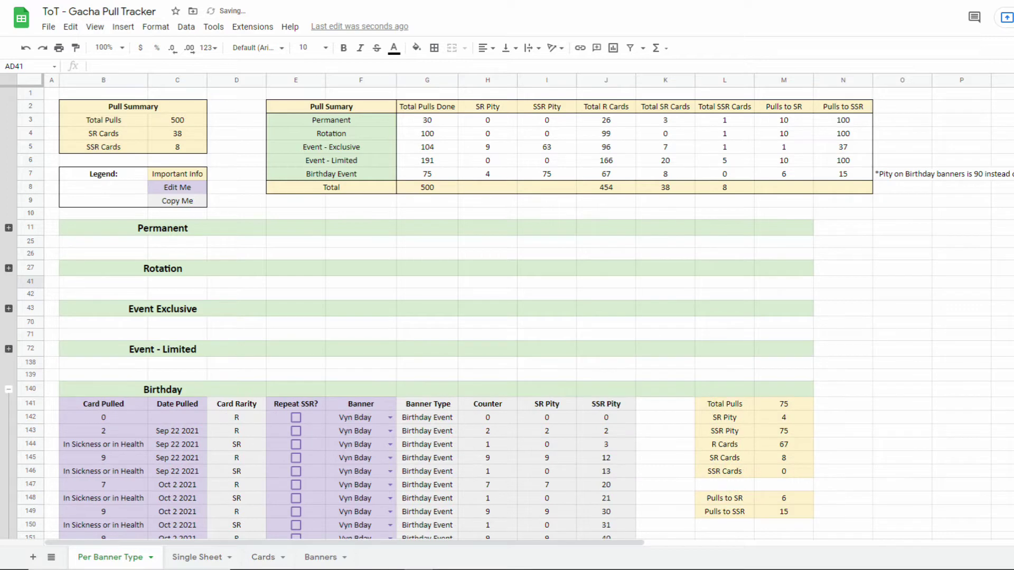
key(alt+shift+Up)
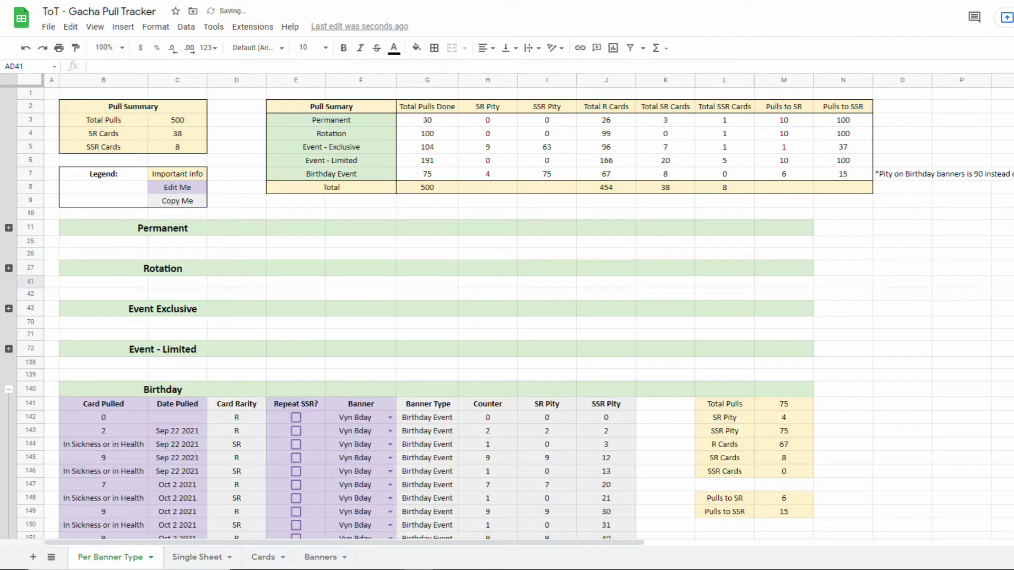
Expand the Event - Limited, Event Exclusive, Rotation and Permanent row groups.
click(9, 349)
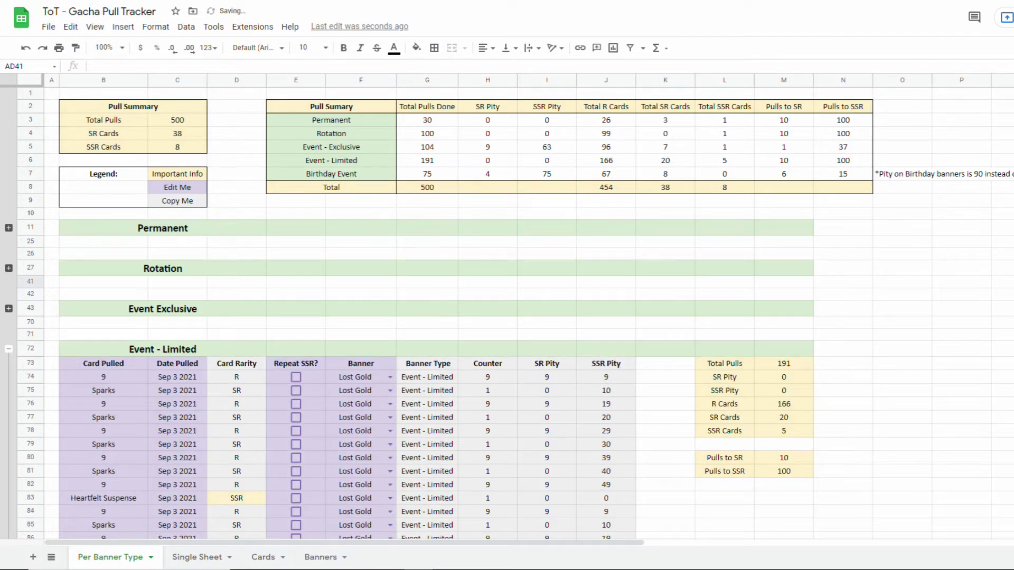
key(alt+shift+Down)
key(alt+shift+Down)
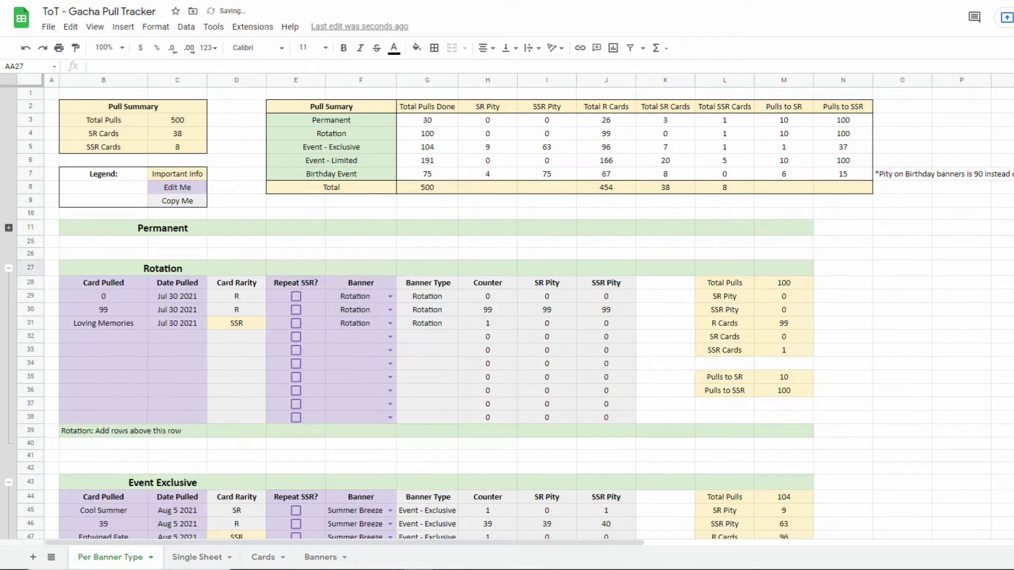
key(alt+shift+Down)
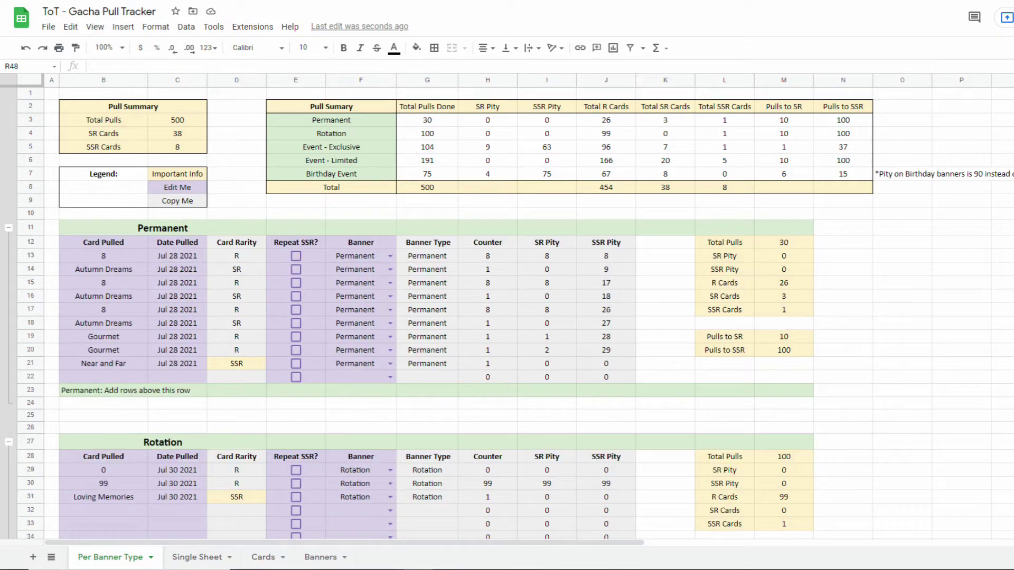
Look over the Single Sheet layout, then return to Per Banner Type and view the Banner choices for the first Permanent pull.
key(ctrl+shift+Page_Down)
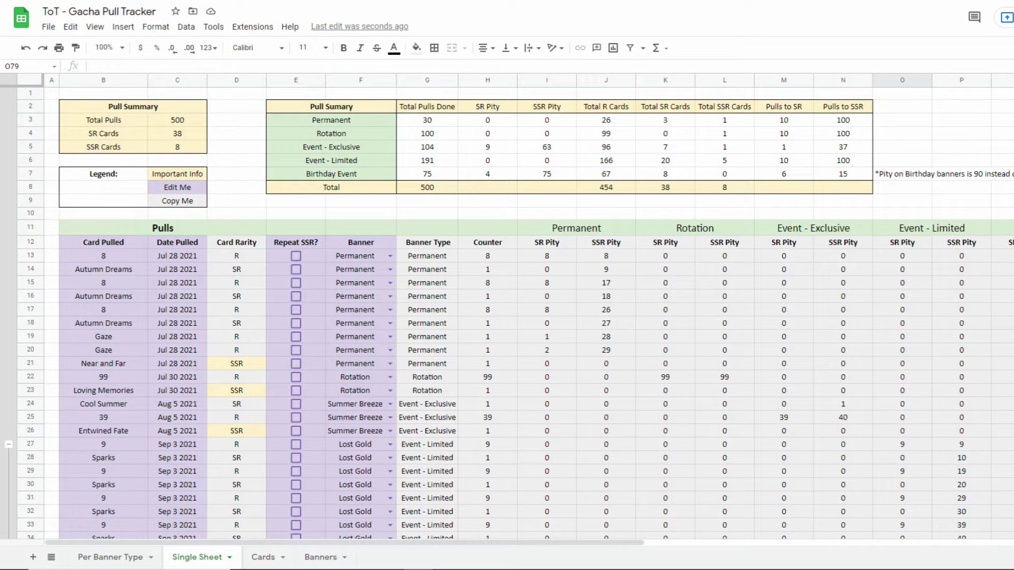
key(ctrl+shift+Page_Up)
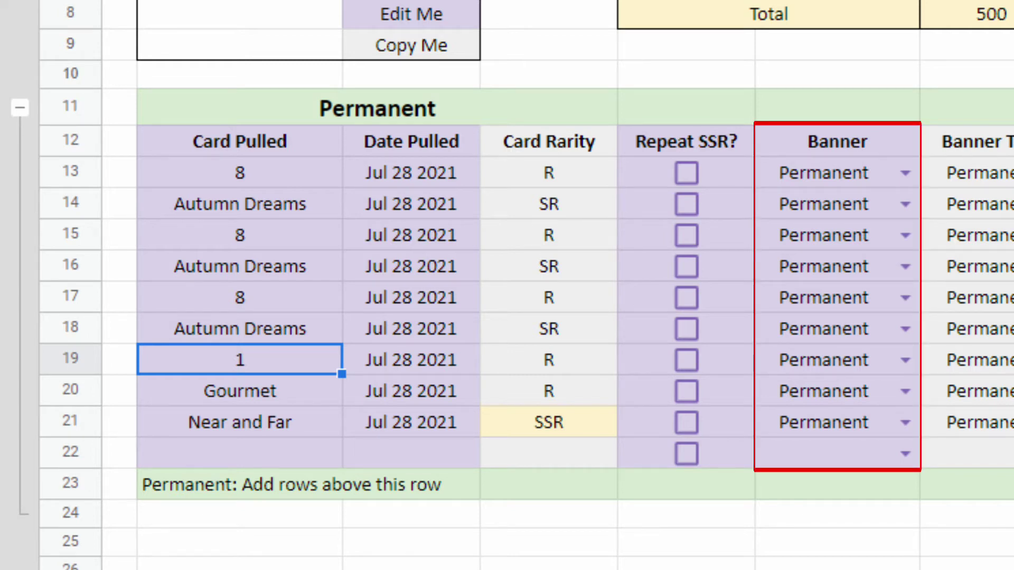
click(905, 173)
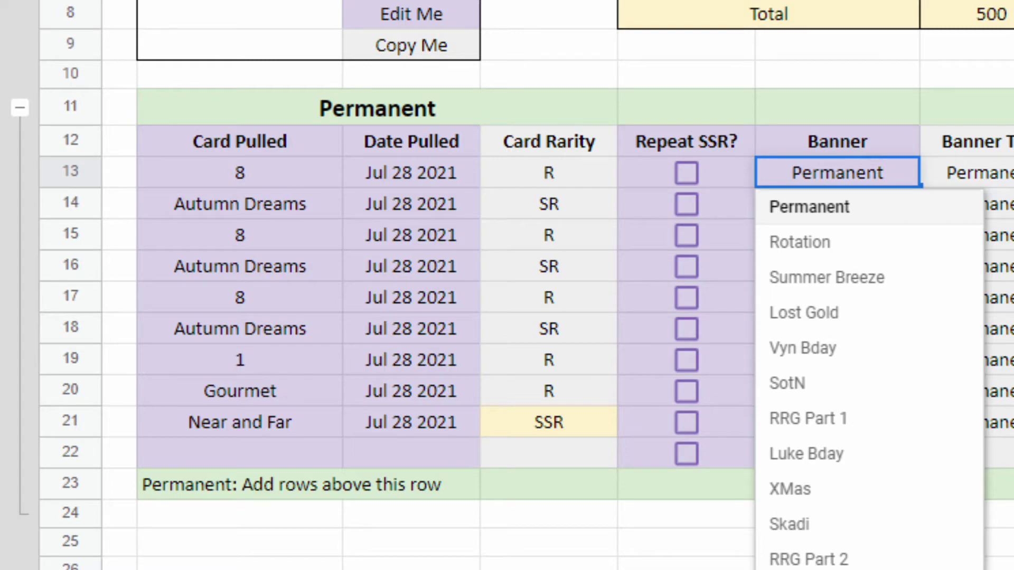
click(239, 360)
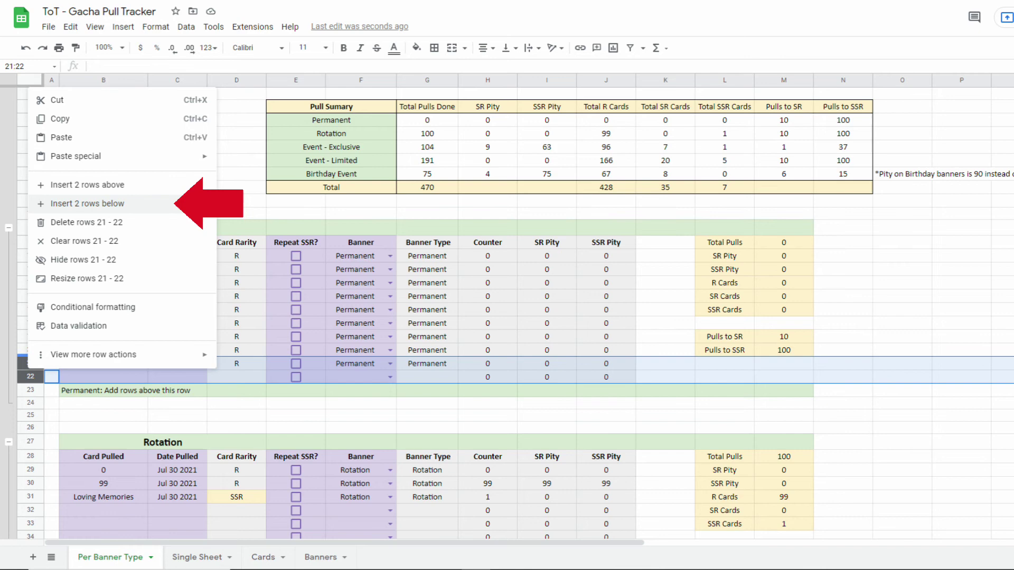
Insert two rows below rows 21–22 in the Permanent table and paste row 21's copied Card Rarity to SSR Pity cells into D21:J24.
click(87, 203)
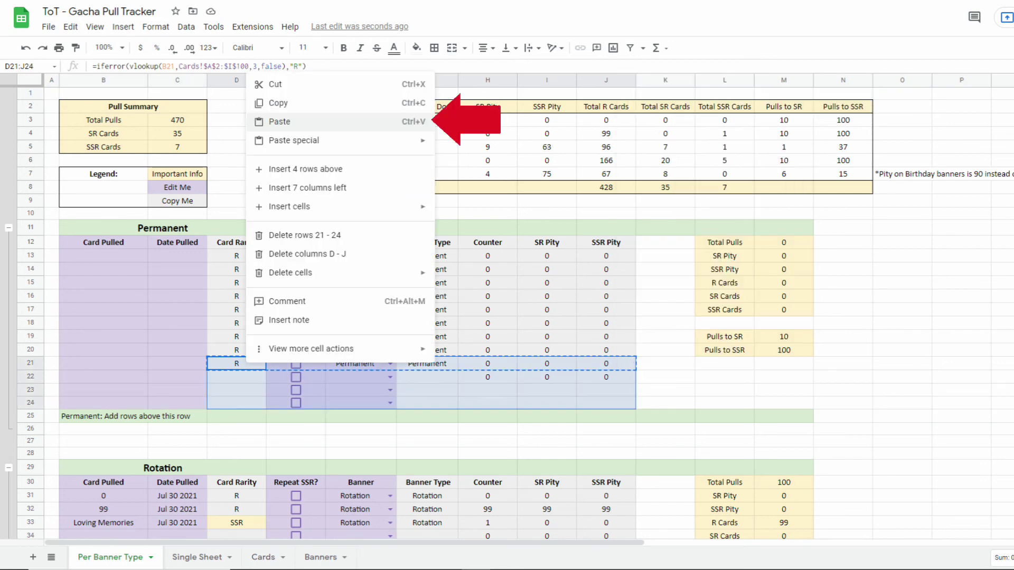
click(280, 122)
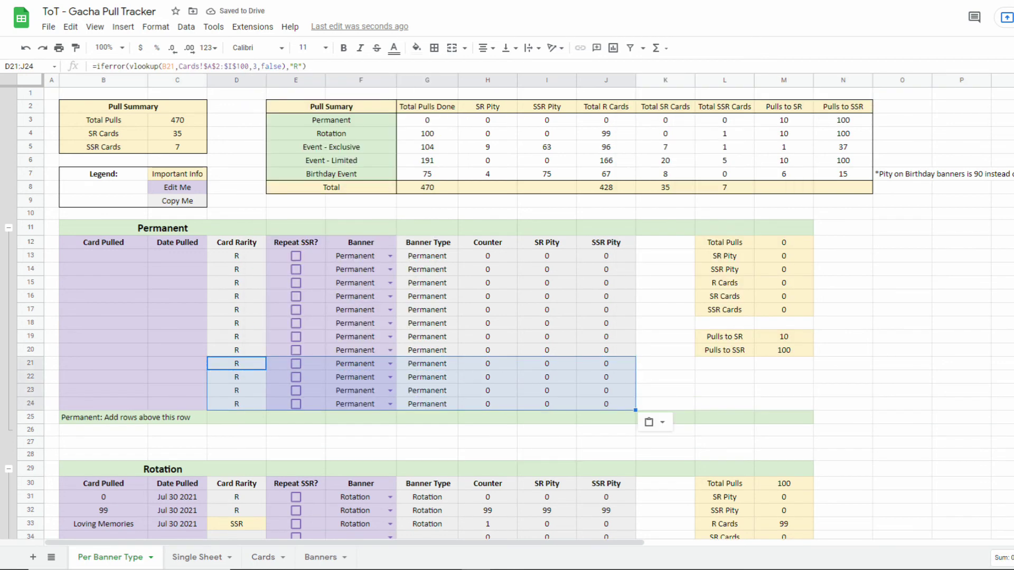